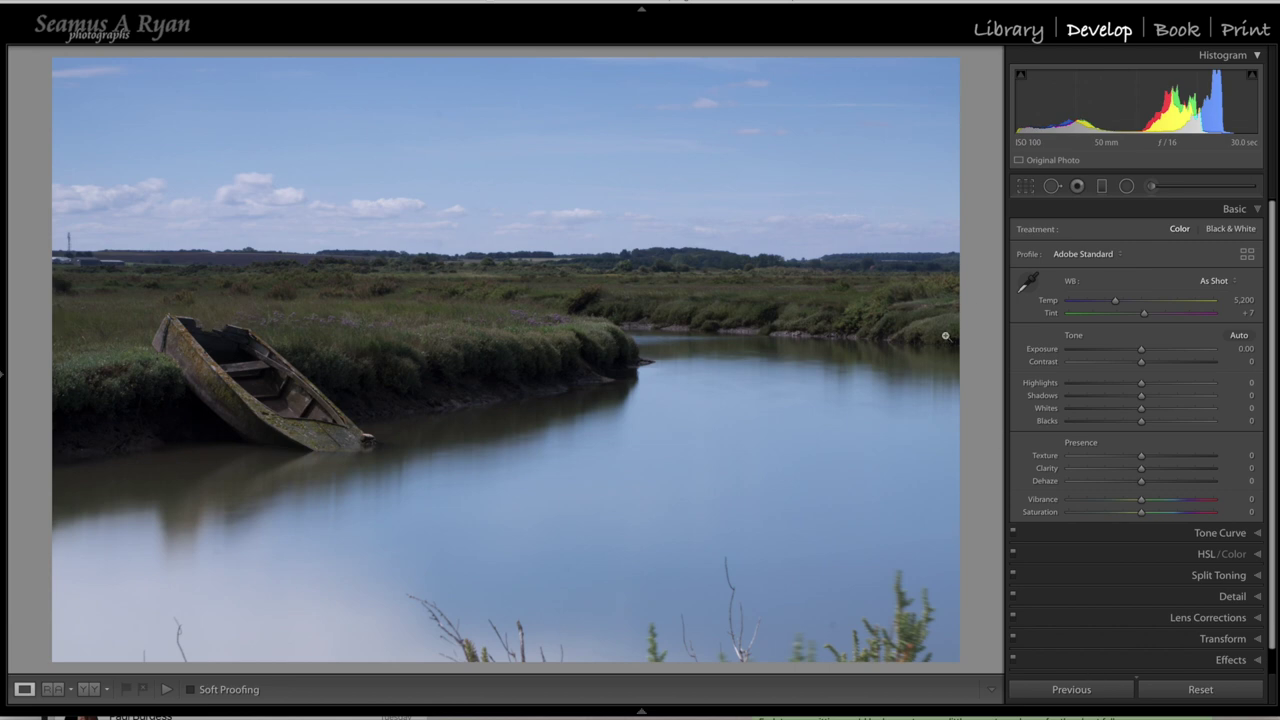
# Crop the photo with a custom aspect to remove the foreground grasses below and the mast on the left horizon.
pyautogui.click(1026, 187)
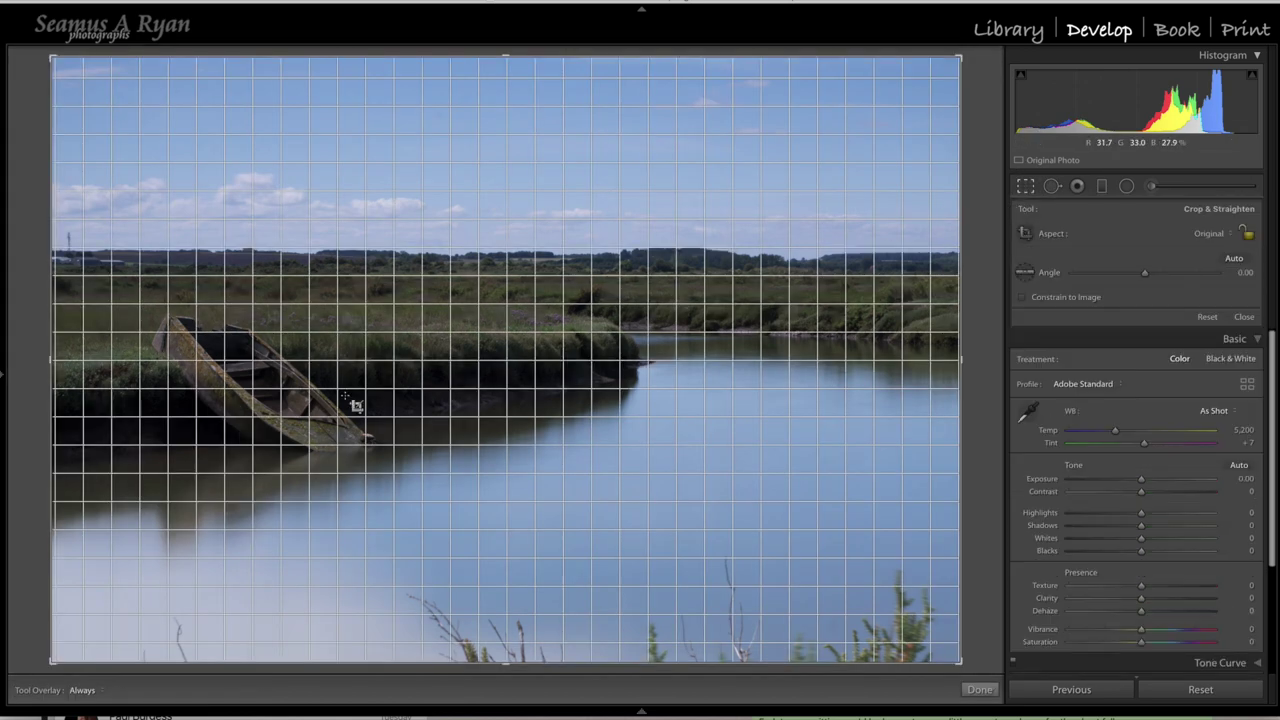
pyautogui.click(1026, 188)
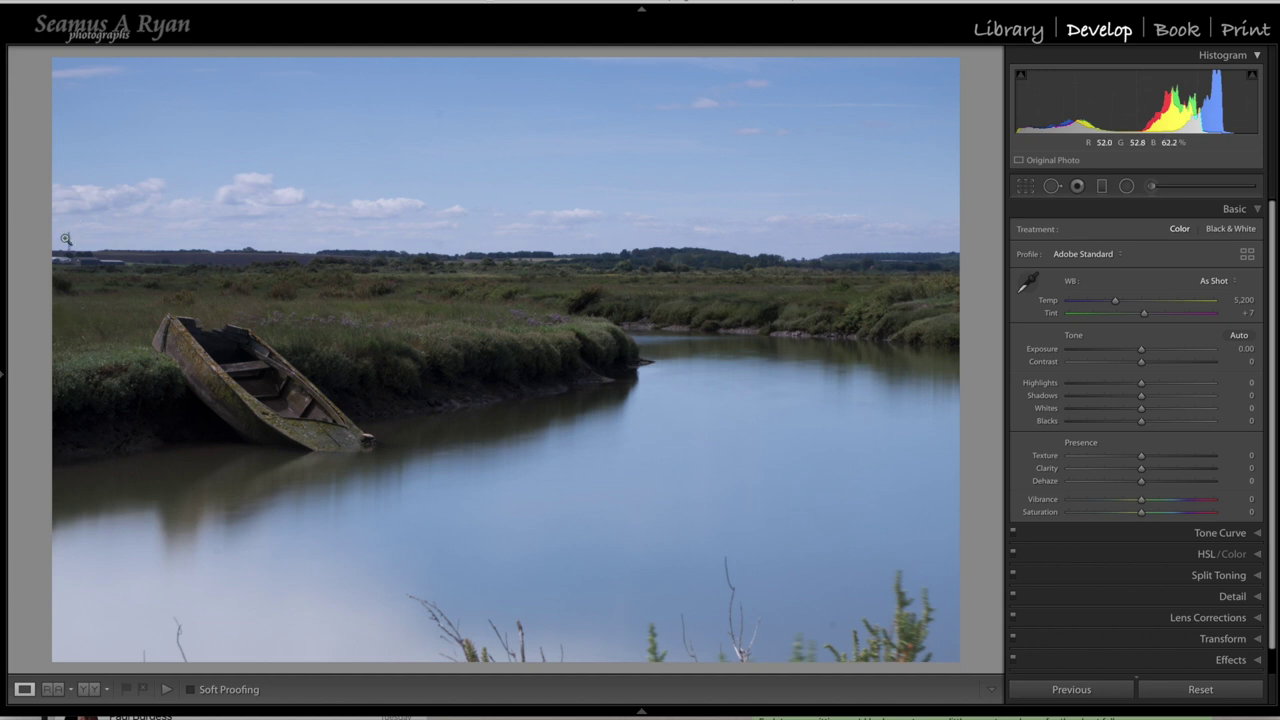
pyautogui.click(1026, 187)
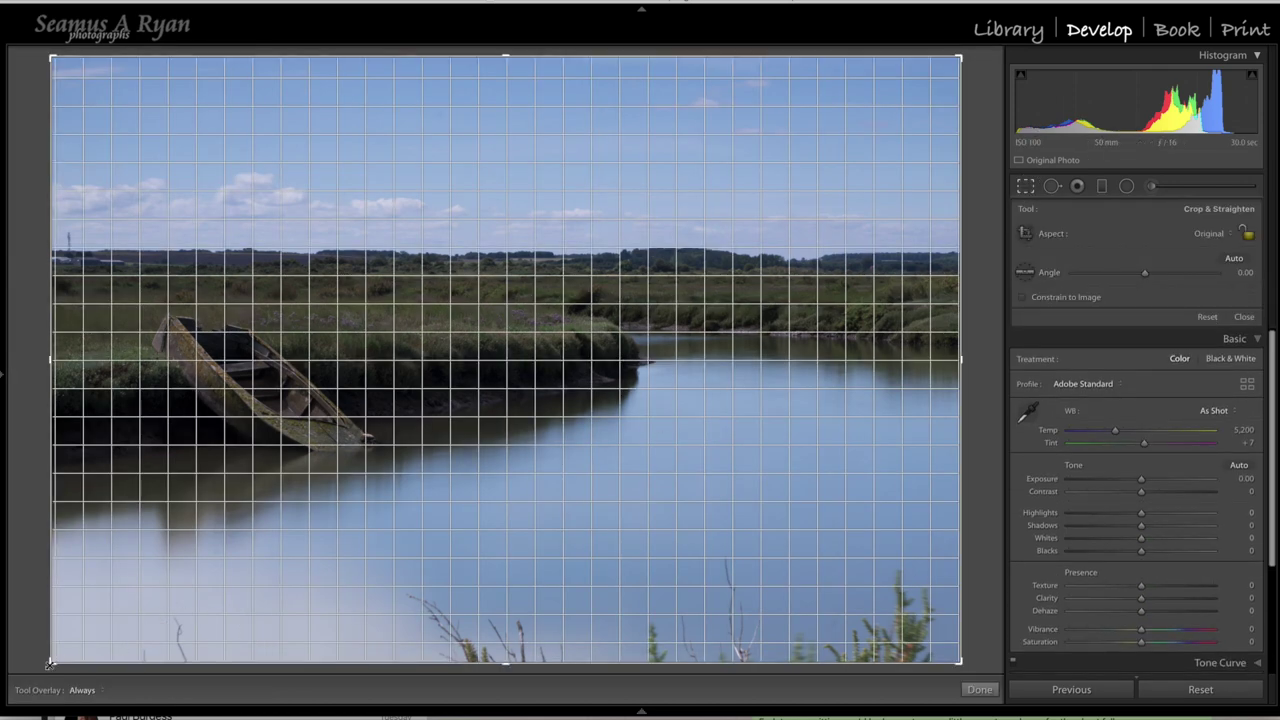
pyautogui.moveTo(52, 663); pyautogui.dragTo(64, 613)
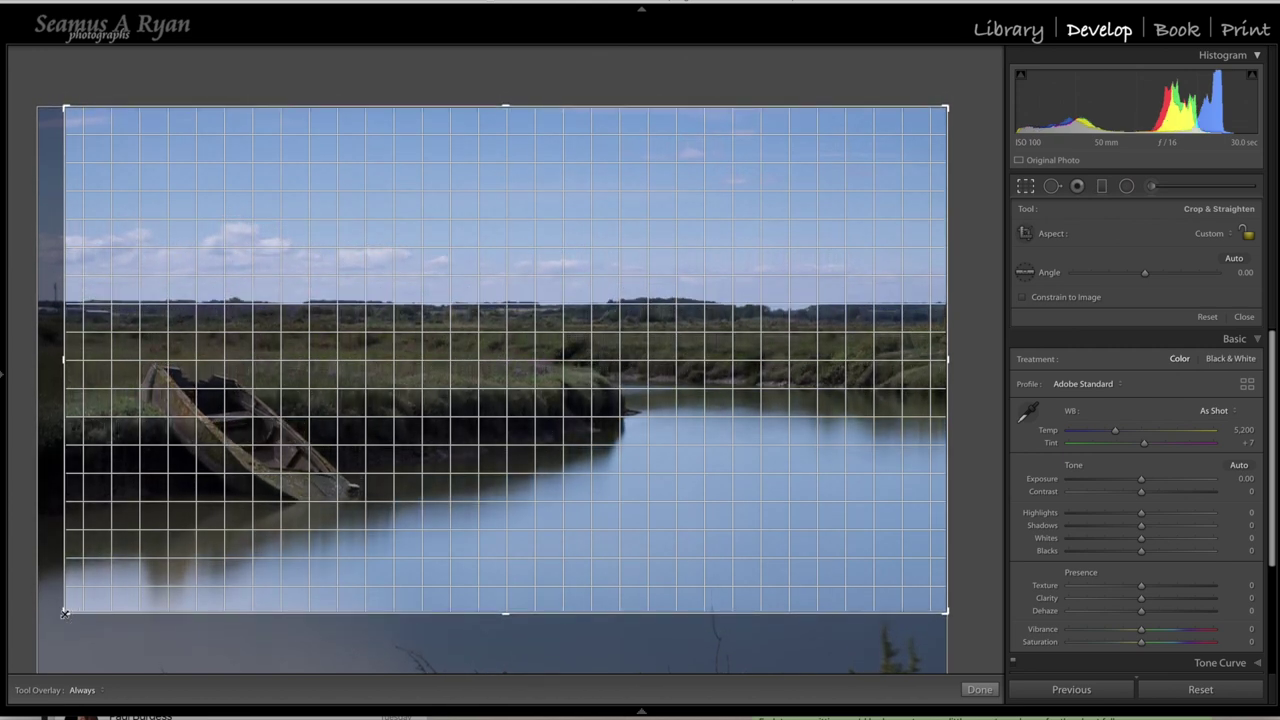
pyautogui.press('Return')
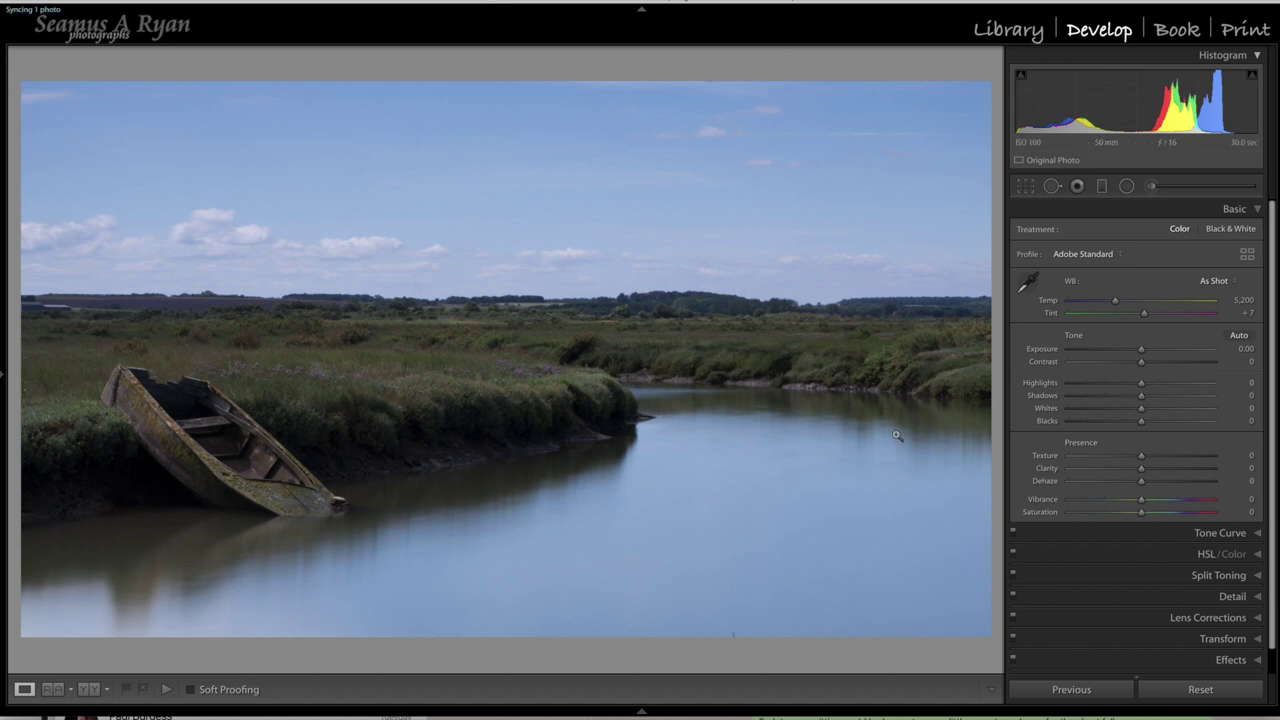
# Clone out the twig tip at the photo's lower edge with a size 65 spot, using Visualize Spots to check for blemishes.
pyautogui.click(1051, 186)
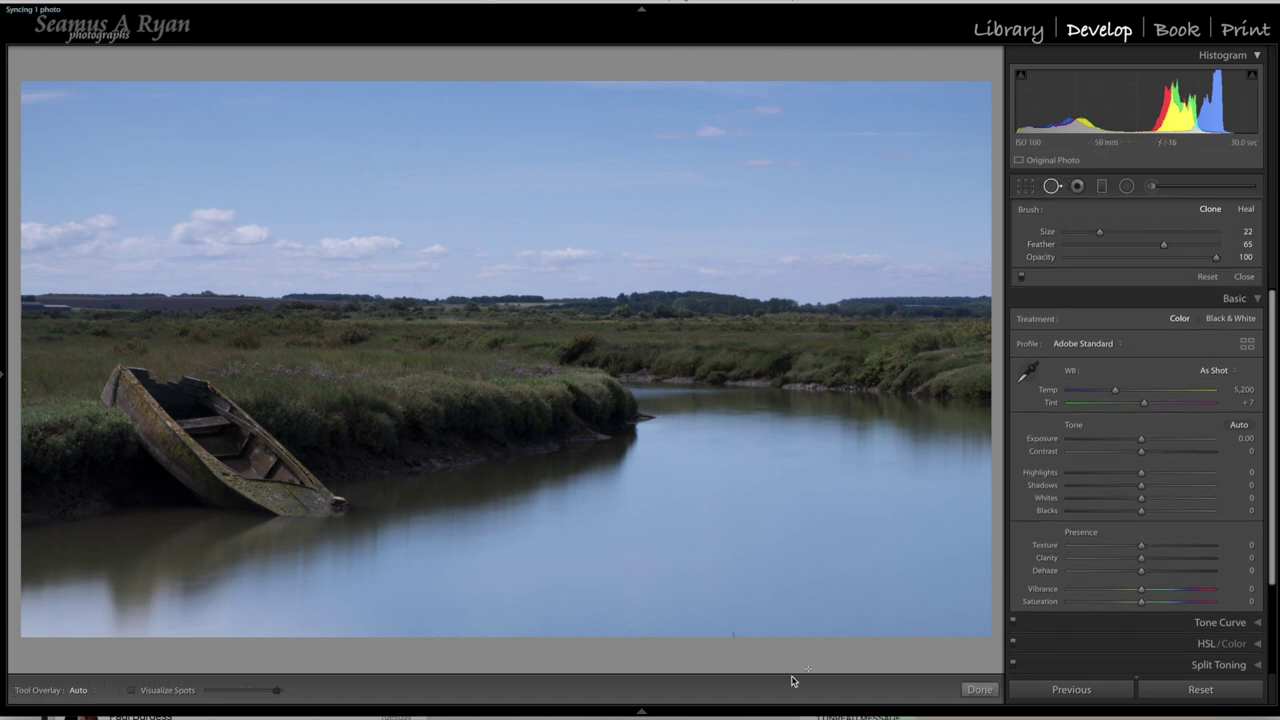
pyautogui.scroll(4, 733, 633)
pyautogui.scroll(1, 733, 633)
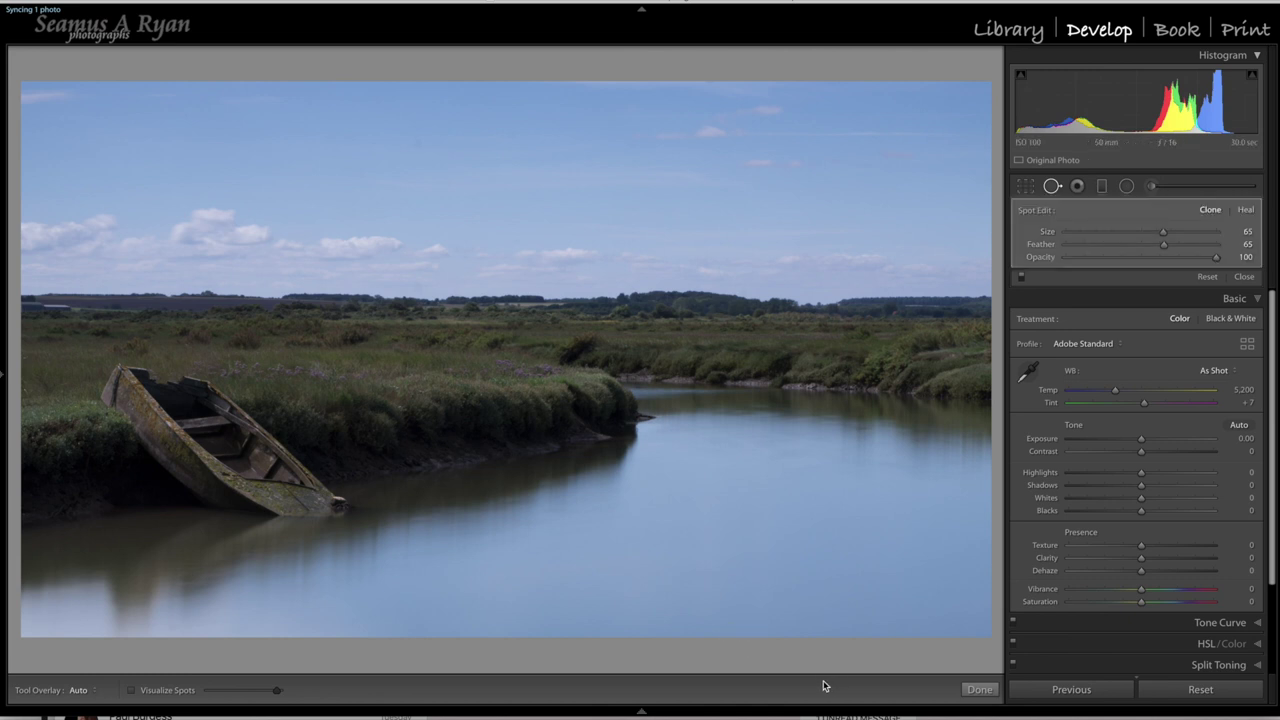
pyautogui.click(132, 691)
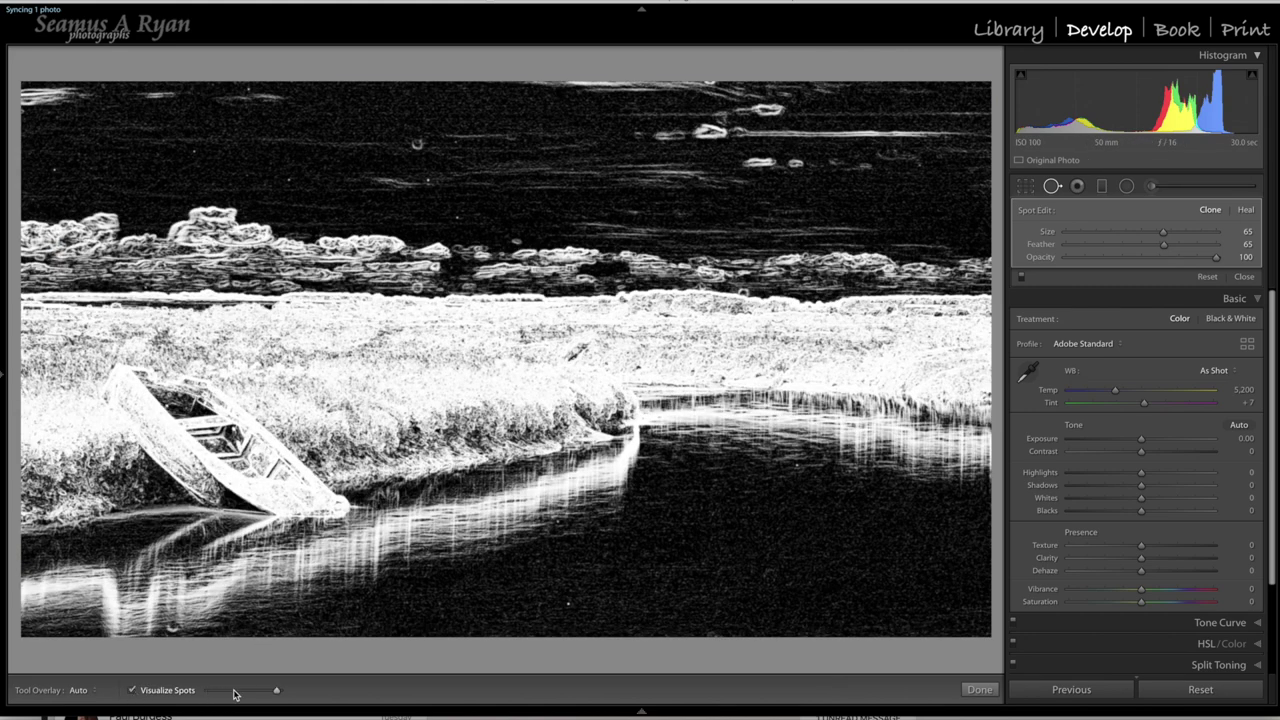
pyautogui.moveTo(276, 694); pyautogui.dragTo(253, 690)
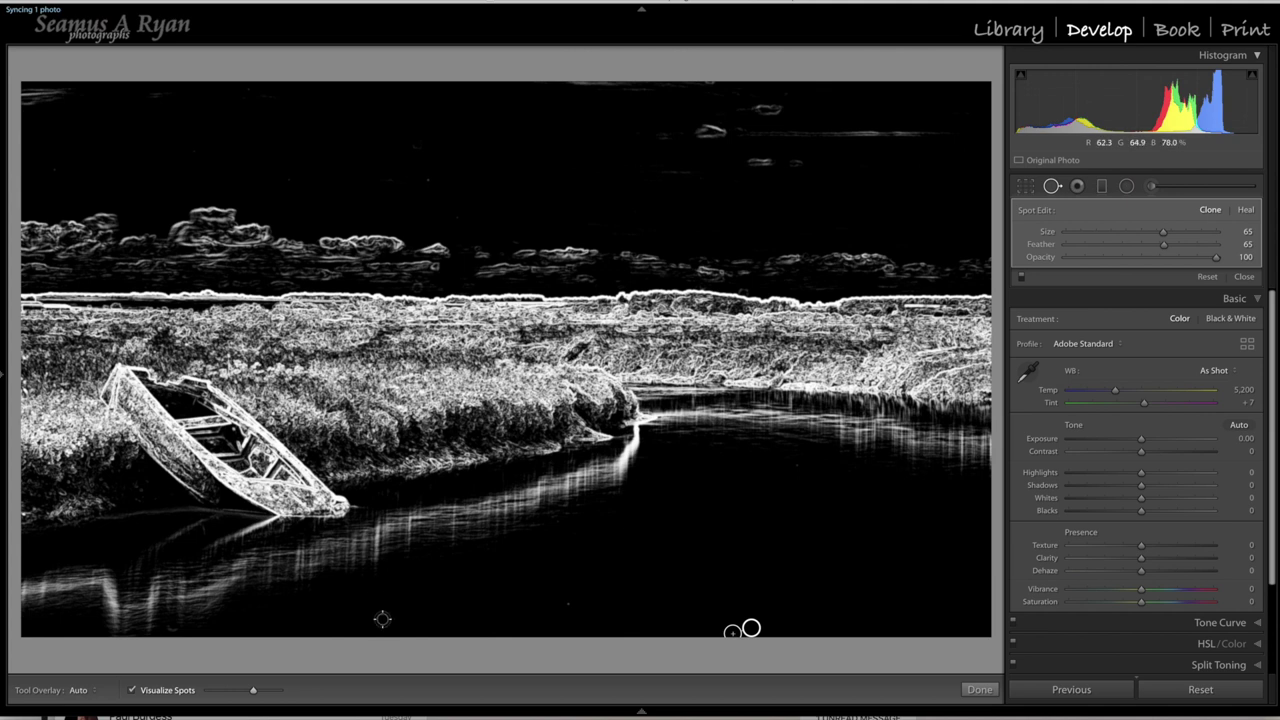
pyautogui.click(133, 691)
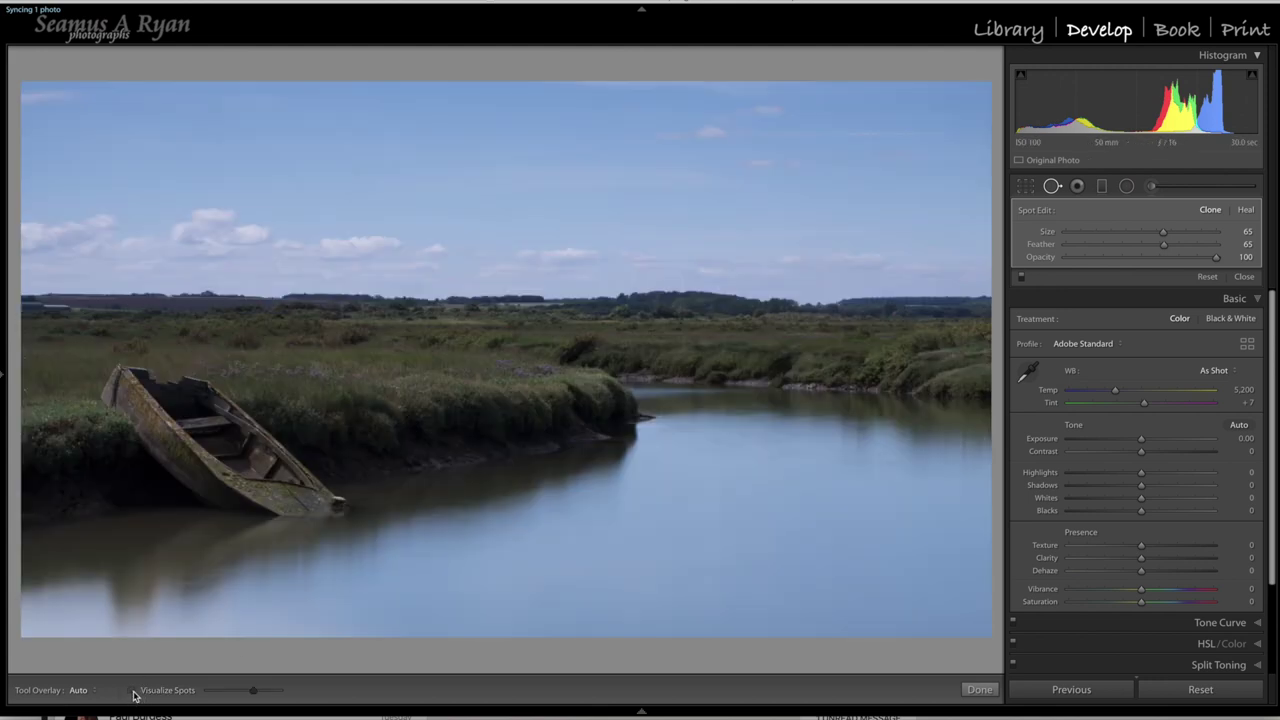
pyautogui.click(980, 690)
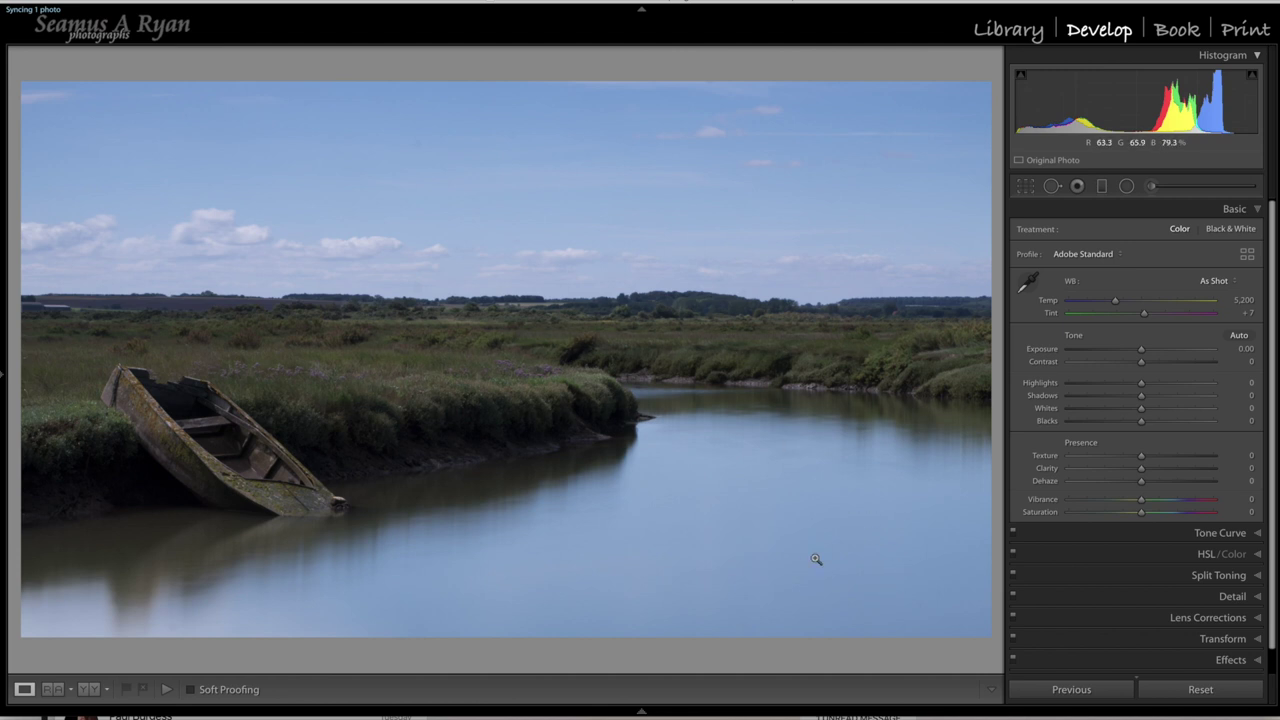
# Set the white balance by sampling the pale barn roof on the horizon, and compare the photo before and after.
pyautogui.click(58, 307)
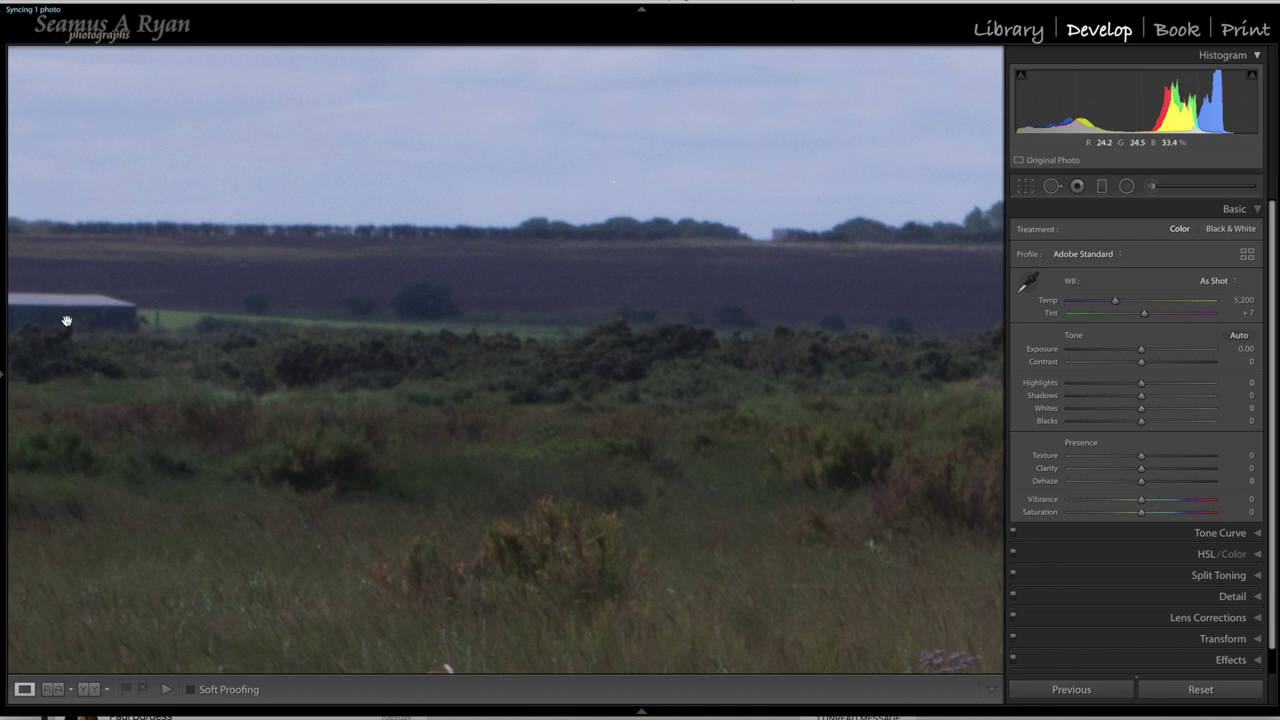
pyautogui.click(1028, 285)
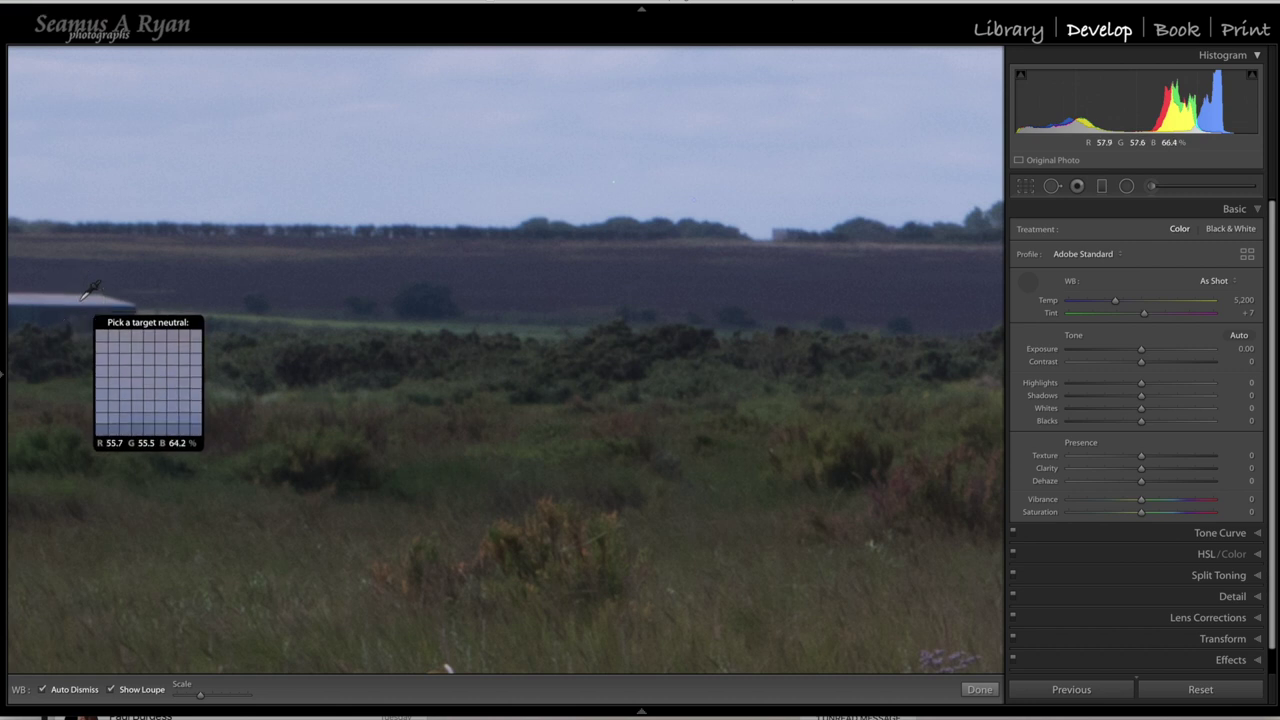
pyautogui.click(79, 299)
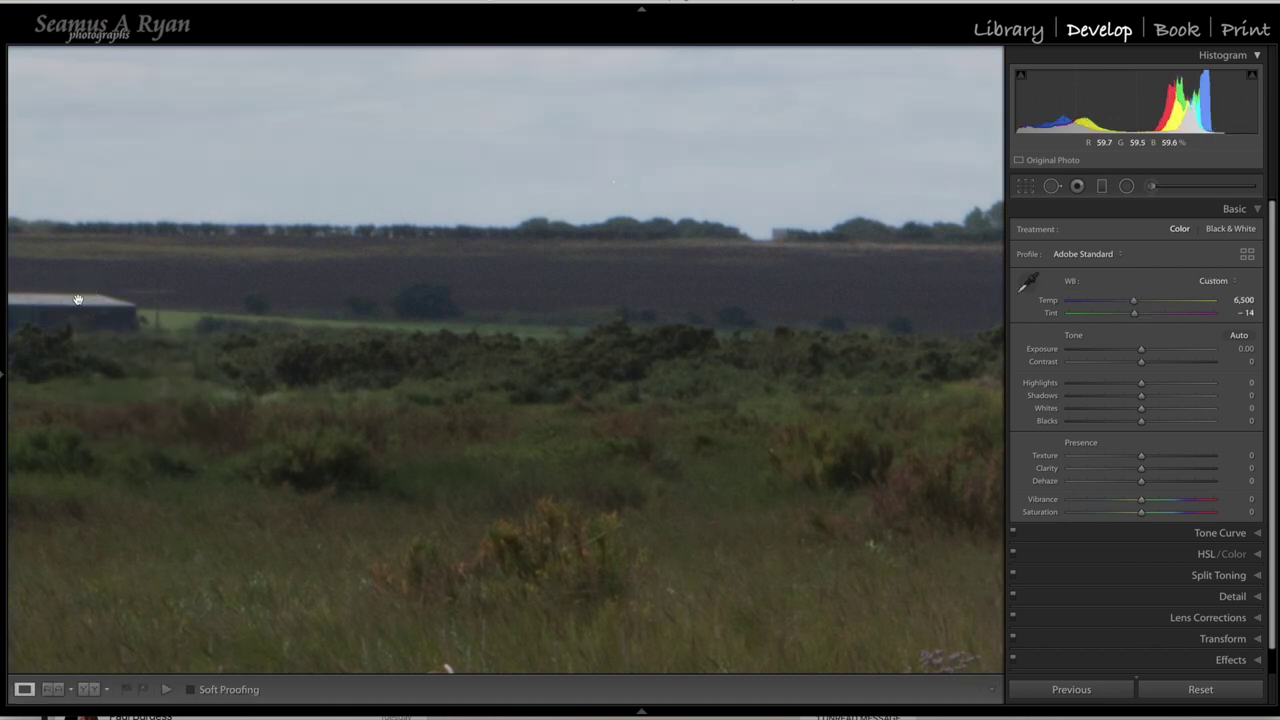
pyautogui.click(486, 377)
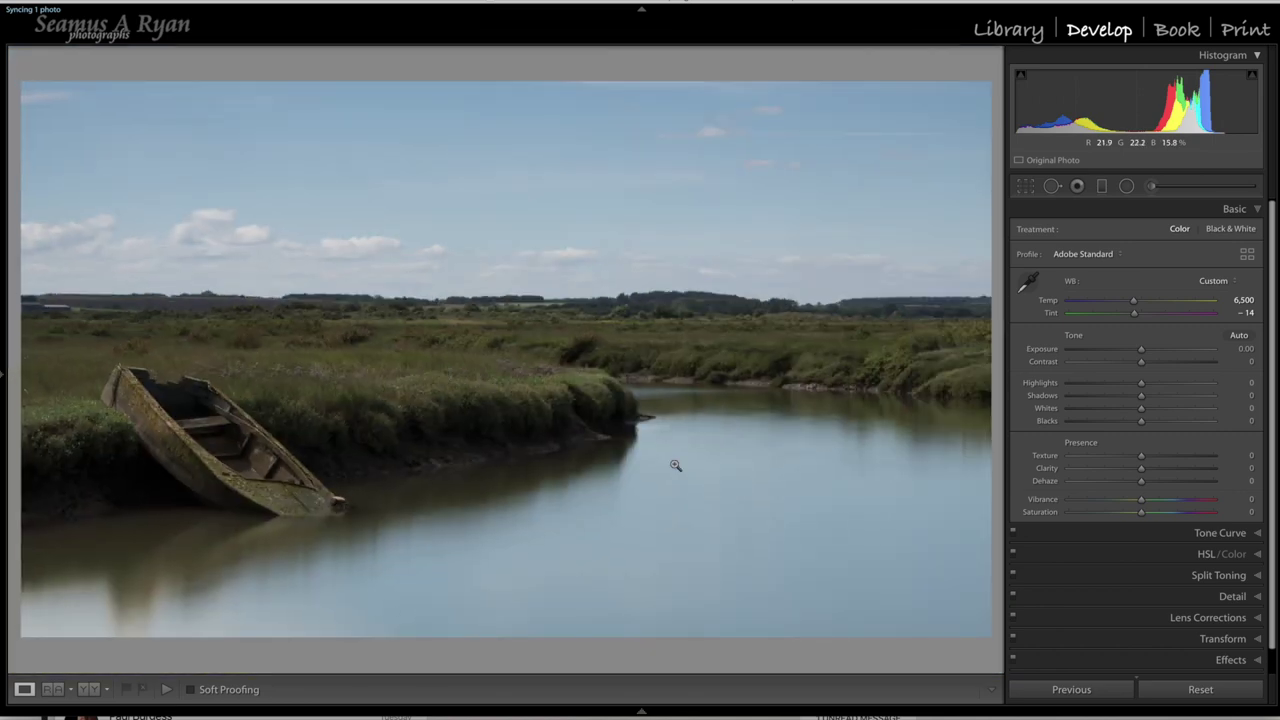
pyautogui.press('\\')
pyautogui.press('\\')
pyautogui.press('\\')
pyautogui.press('\\')
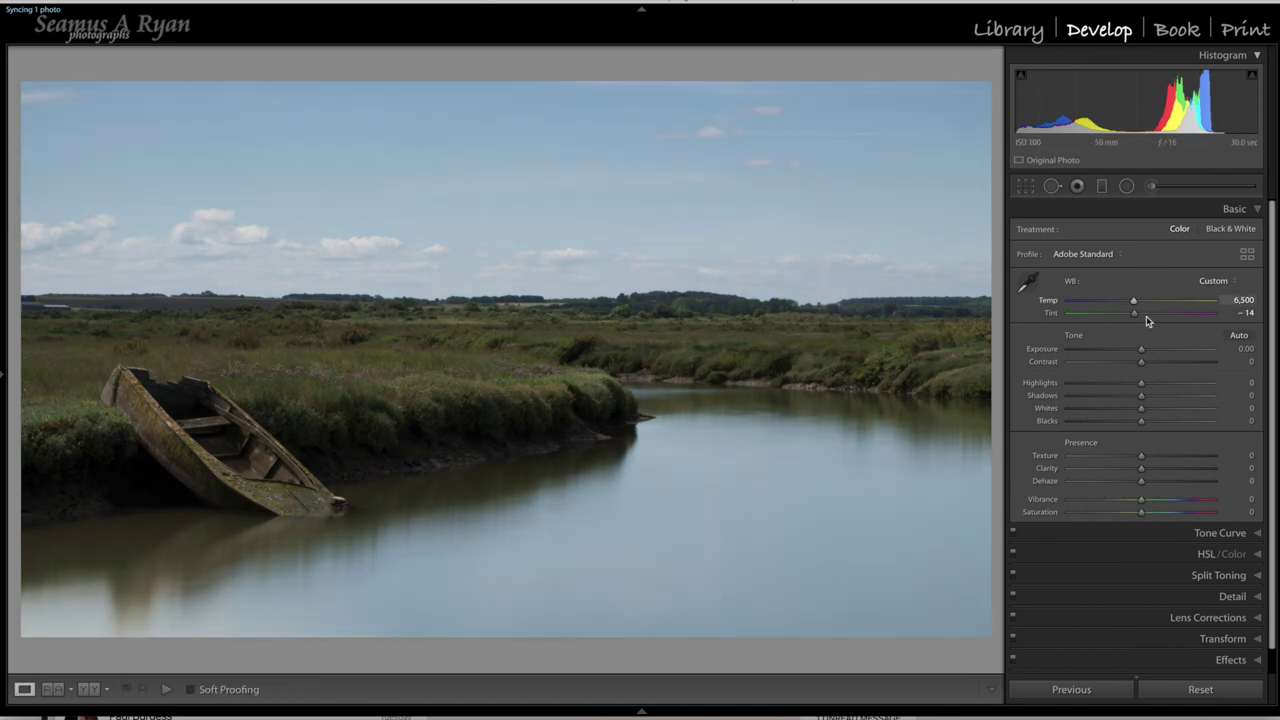
# Warm the white balance temperature to 8,300 and compare the result with the original photo.
pyautogui.click(1241, 300)
pyautogui.write('6700')
pyautogui.press('Return')
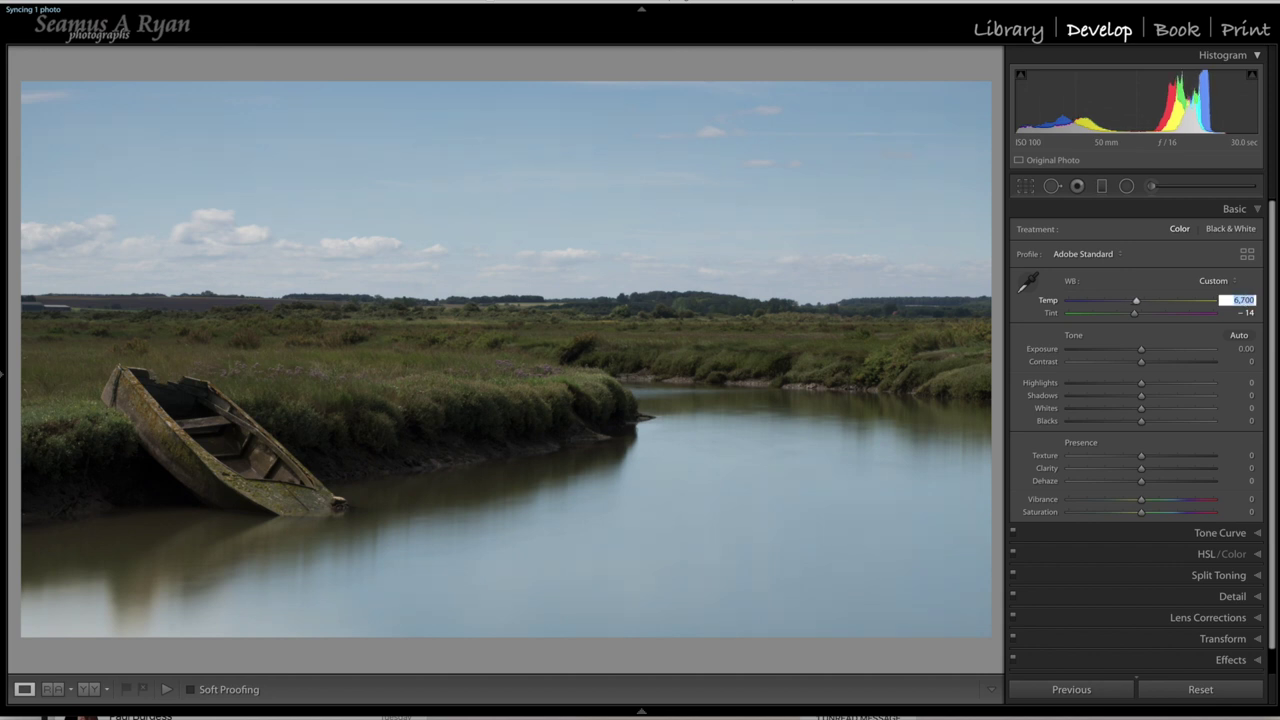
pyautogui.write('7000')
pyautogui.press('Return')
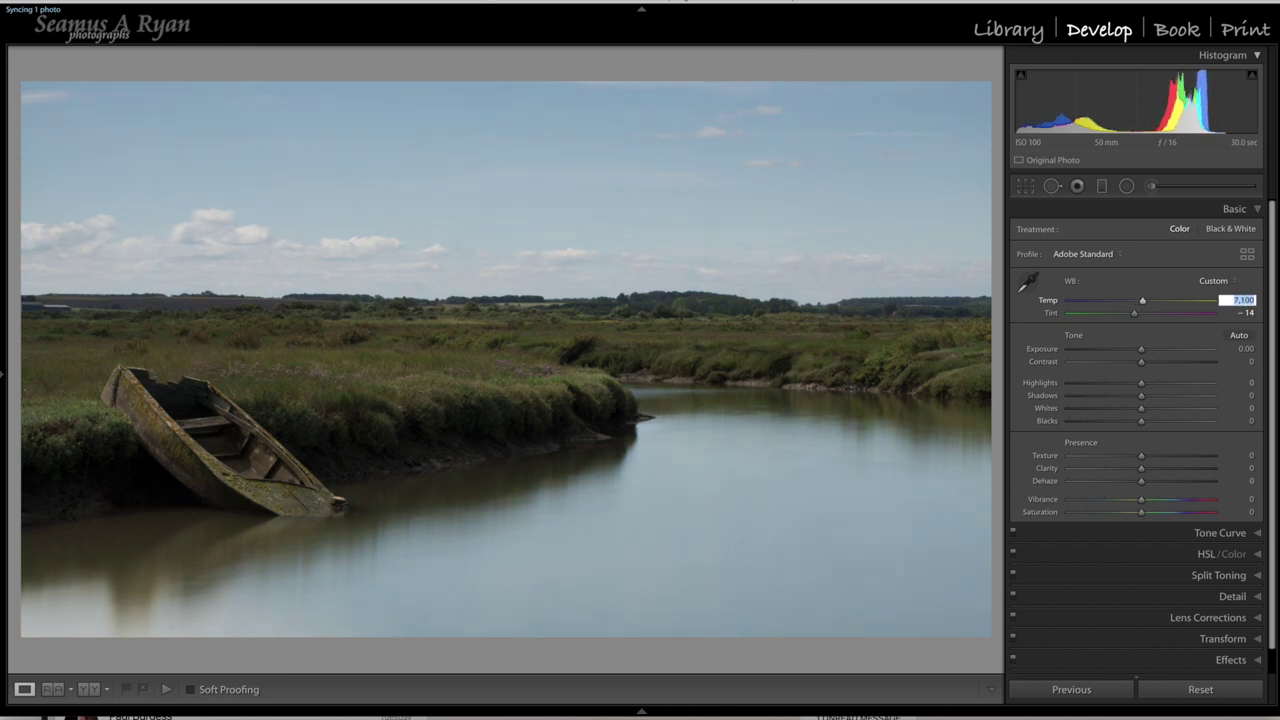
pyautogui.press('Up')
pyautogui.press('Up')
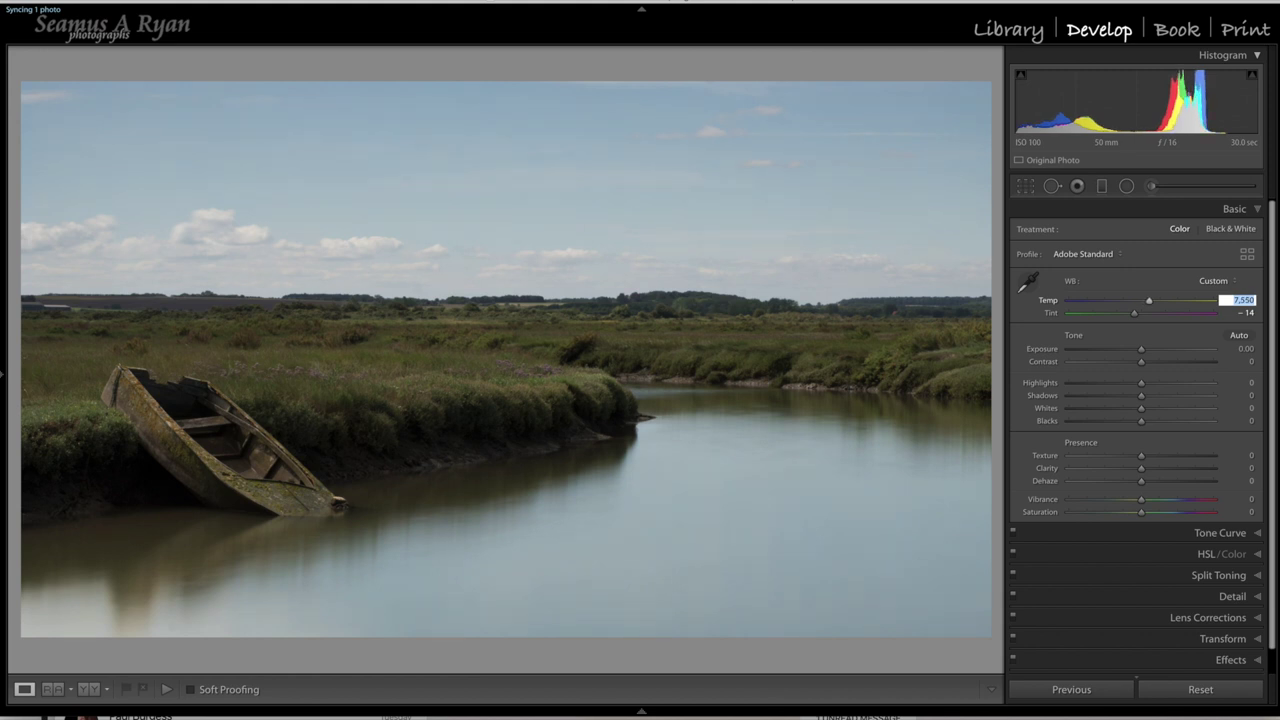
pyautogui.press('Up')
pyautogui.press('Up')
pyautogui.press('Up')
pyautogui.press('Up')
pyautogui.press('Up')
pyautogui.press('Up')
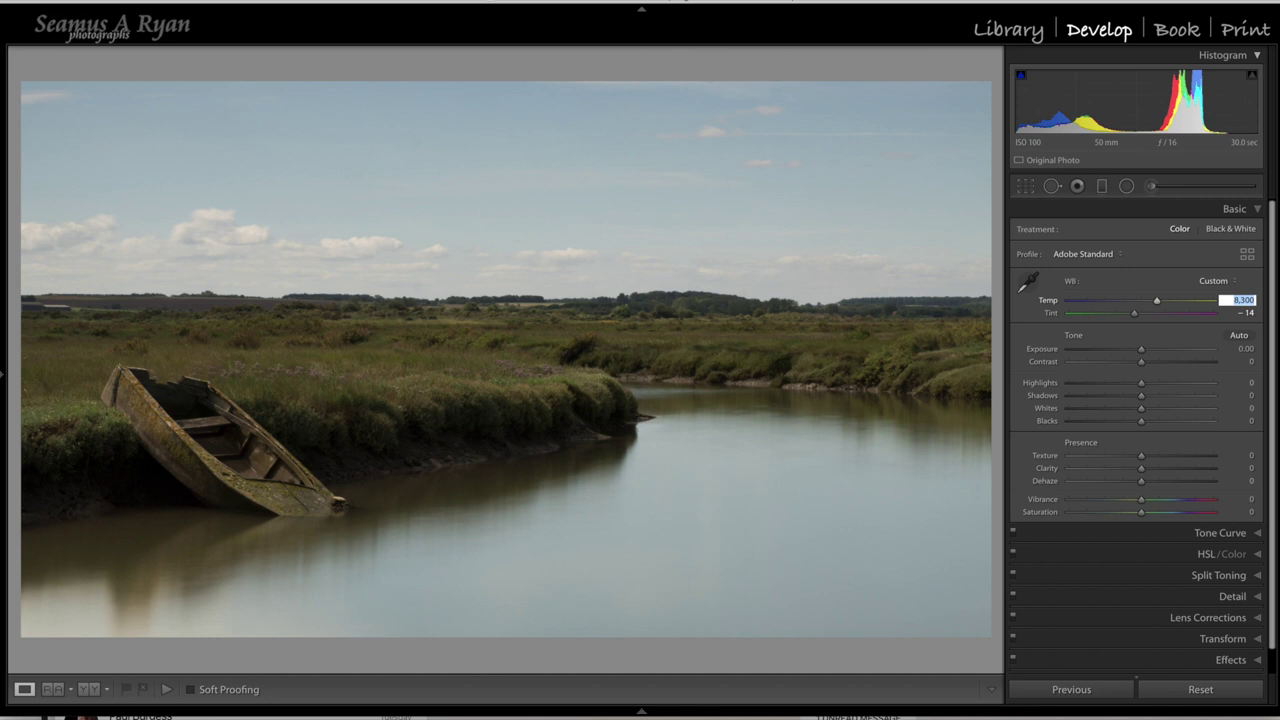
pyautogui.press('Return')
pyautogui.press('\\')
pyautogui.press('\\')
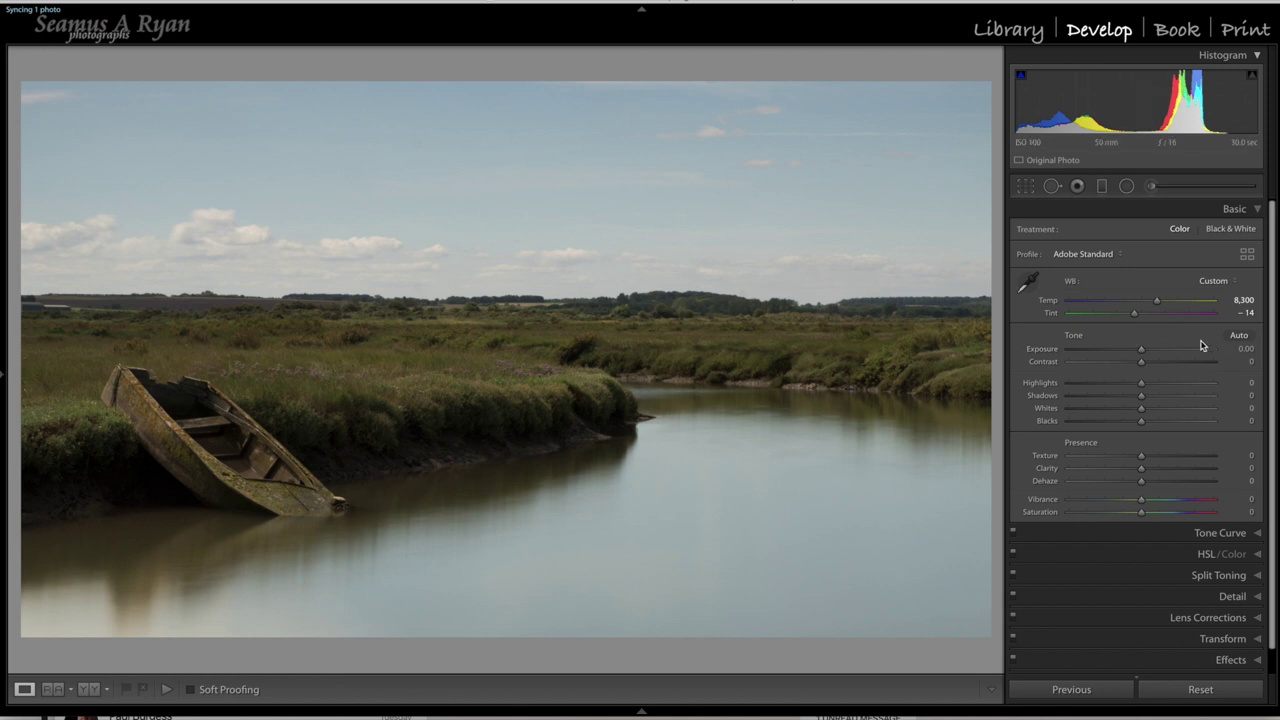
# Lower the exposure to -0.20 and raise the shadows to +39.
pyautogui.click(1243, 349)
pyautogui.press('Down')
pyautogui.press('Down')
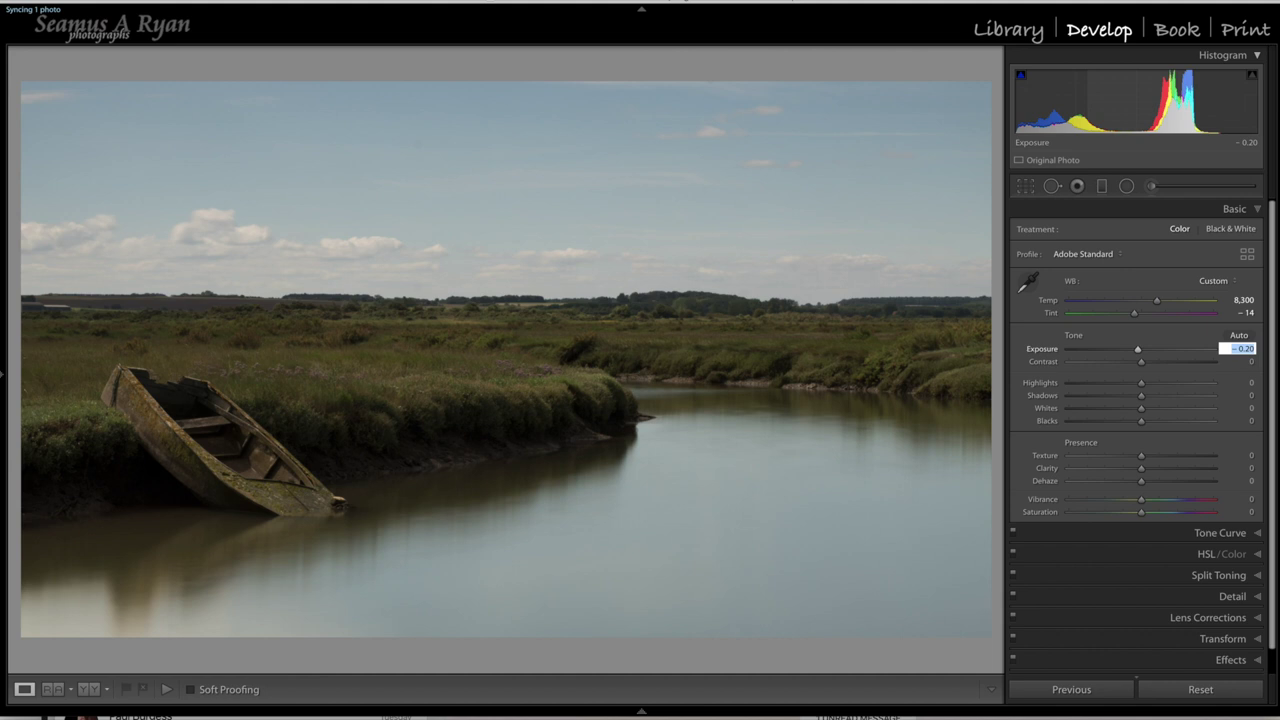
pyautogui.press('Return')
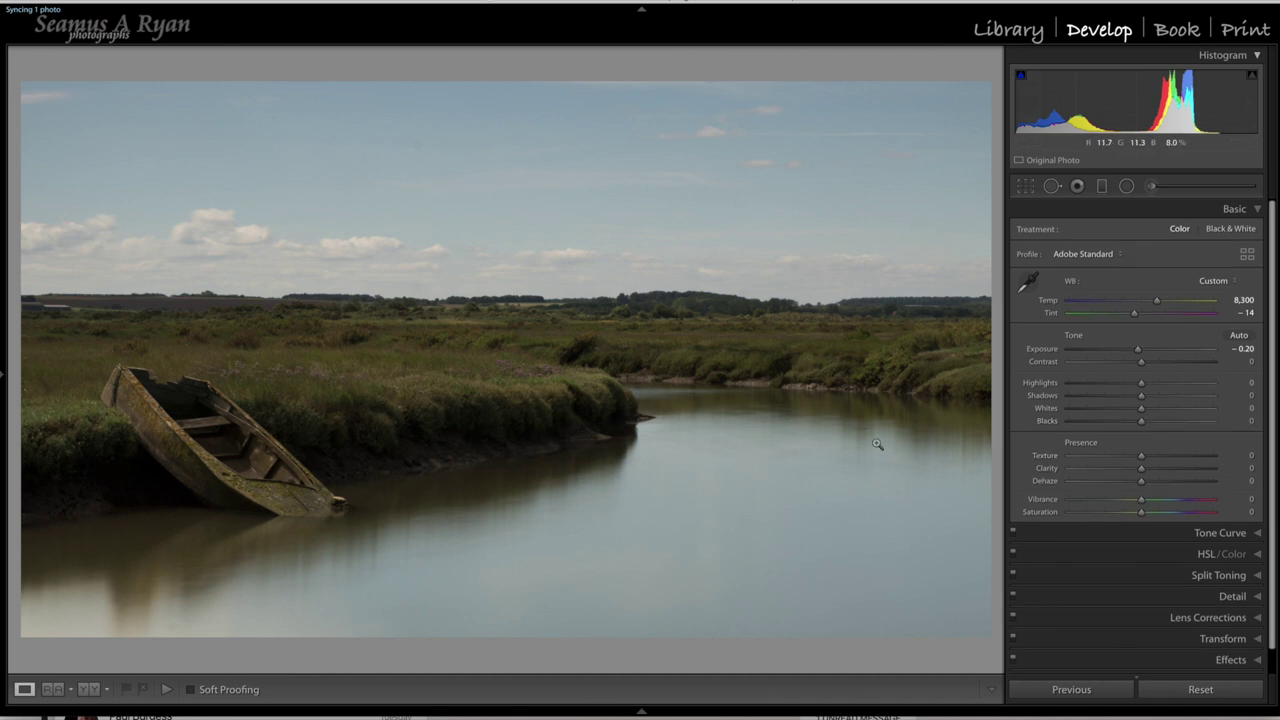
pyautogui.click(1143, 401)
pyautogui.moveTo(1153, 403); pyautogui.dragTo(1172, 404)
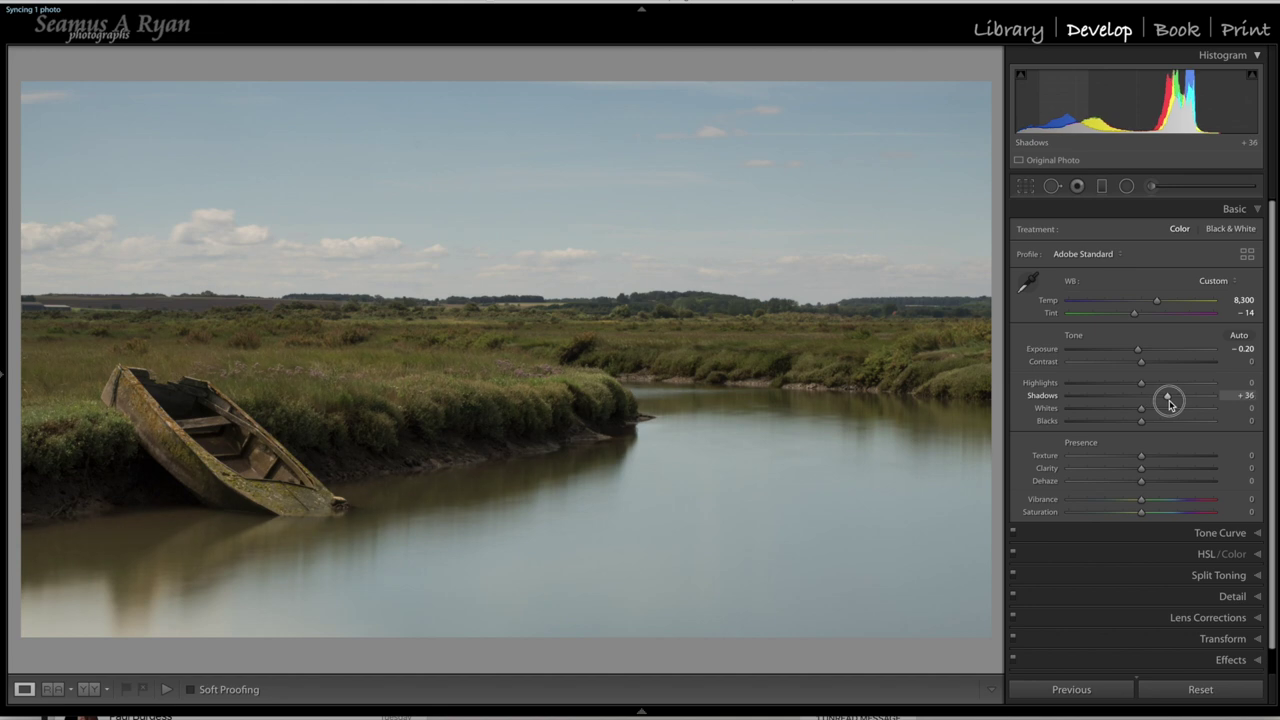
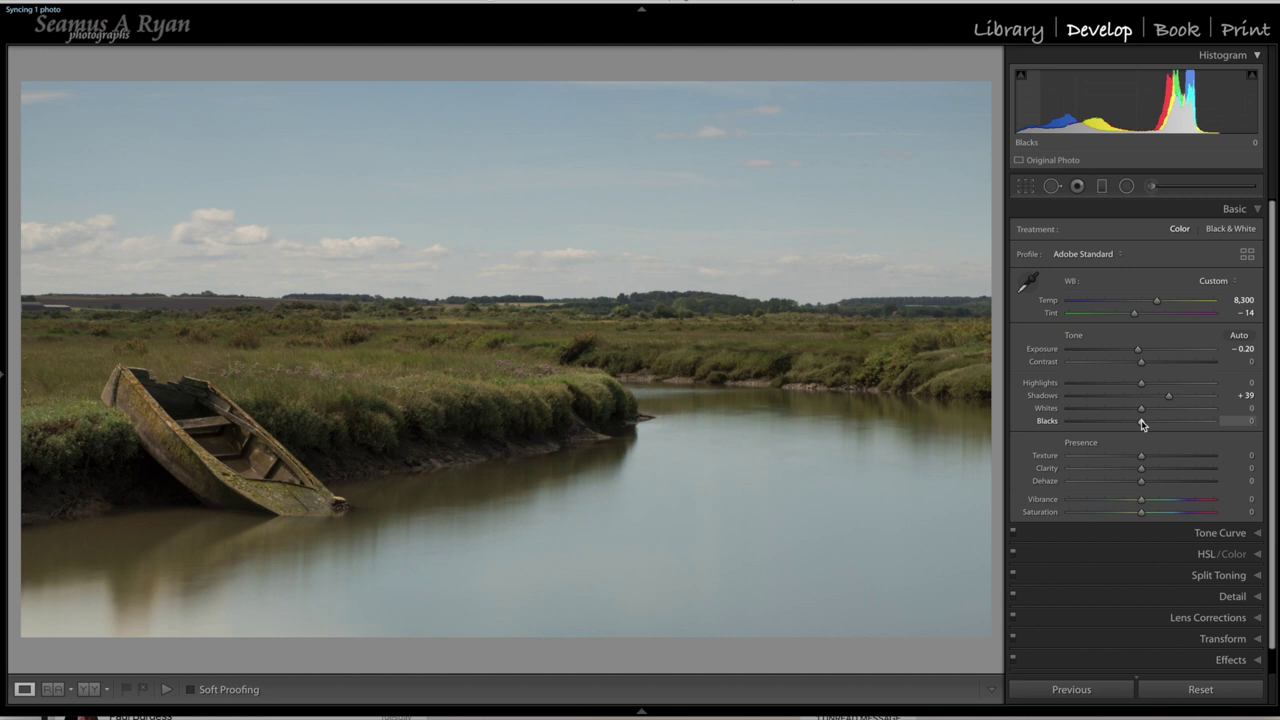
# Lower the blacks to -40 and compare the photo before and after the adjustments.
pyautogui.moveTo(1142, 424); pyautogui.dragTo(1119, 424)
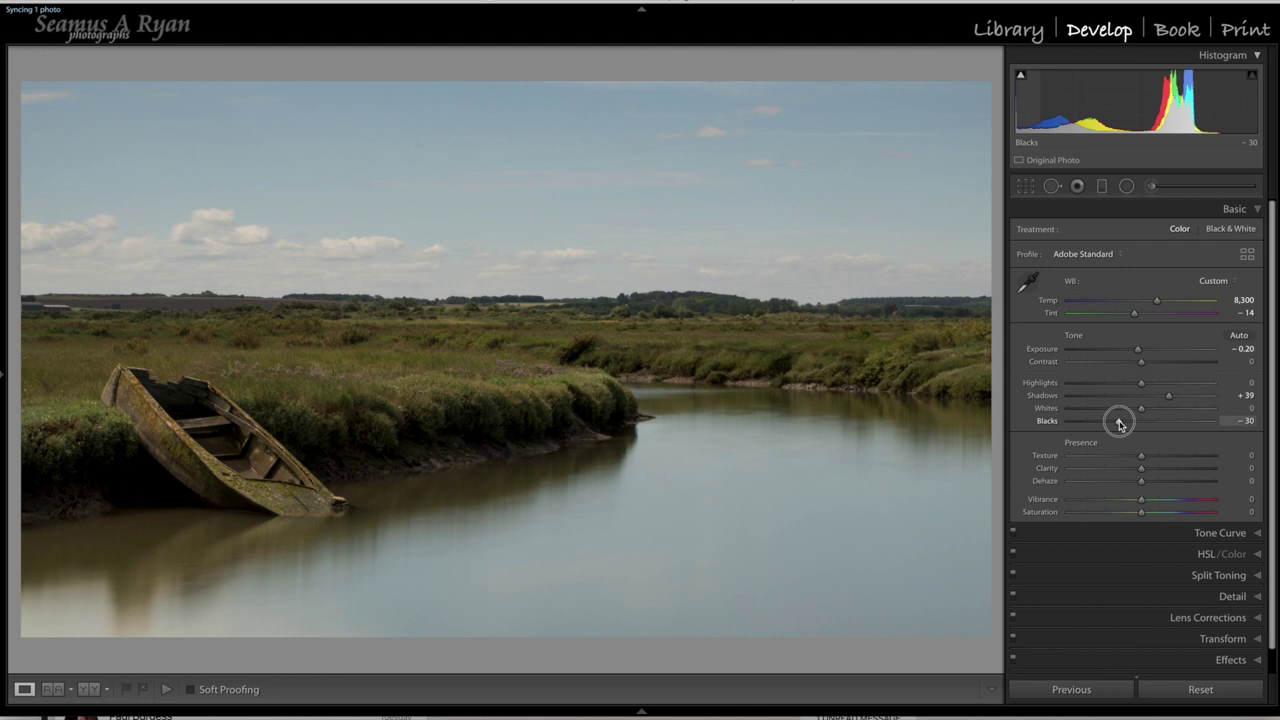
pyautogui.moveTo(1119, 424); pyautogui.dragTo(1115, 424)
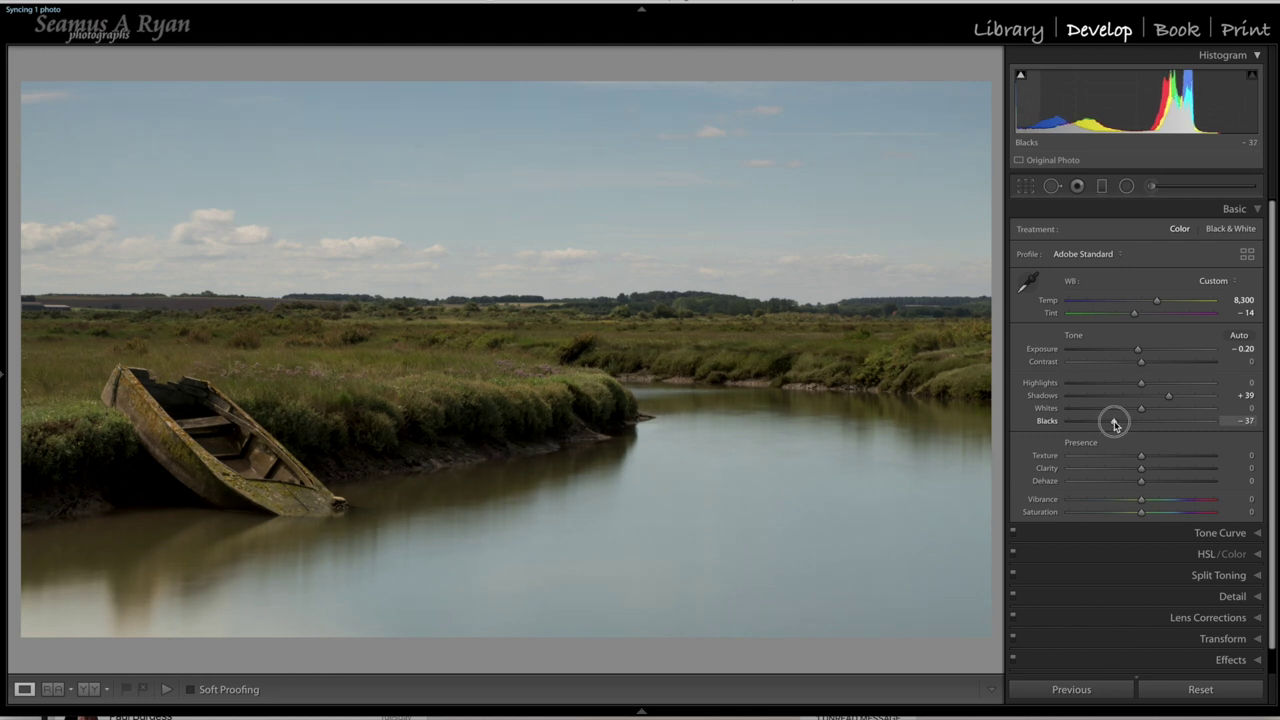
pyautogui.moveTo(1115, 424); pyautogui.dragTo(1111, 424)
pyautogui.press('\\')
pyautogui.press('\\')
pyautogui.press('\\')
pyautogui.press('\\')
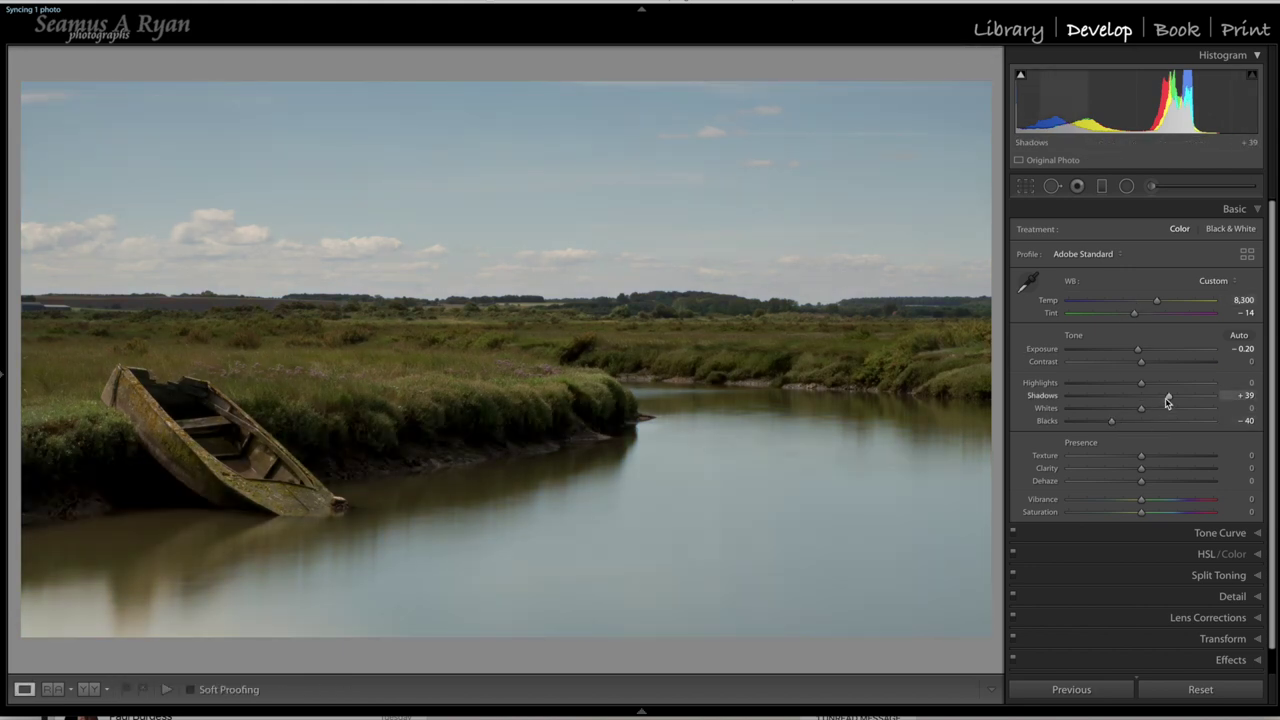
# Raise the shadows to +57 and check the change against the original photo.
pyautogui.moveTo(1167, 399); pyautogui.dragTo(1182, 399)
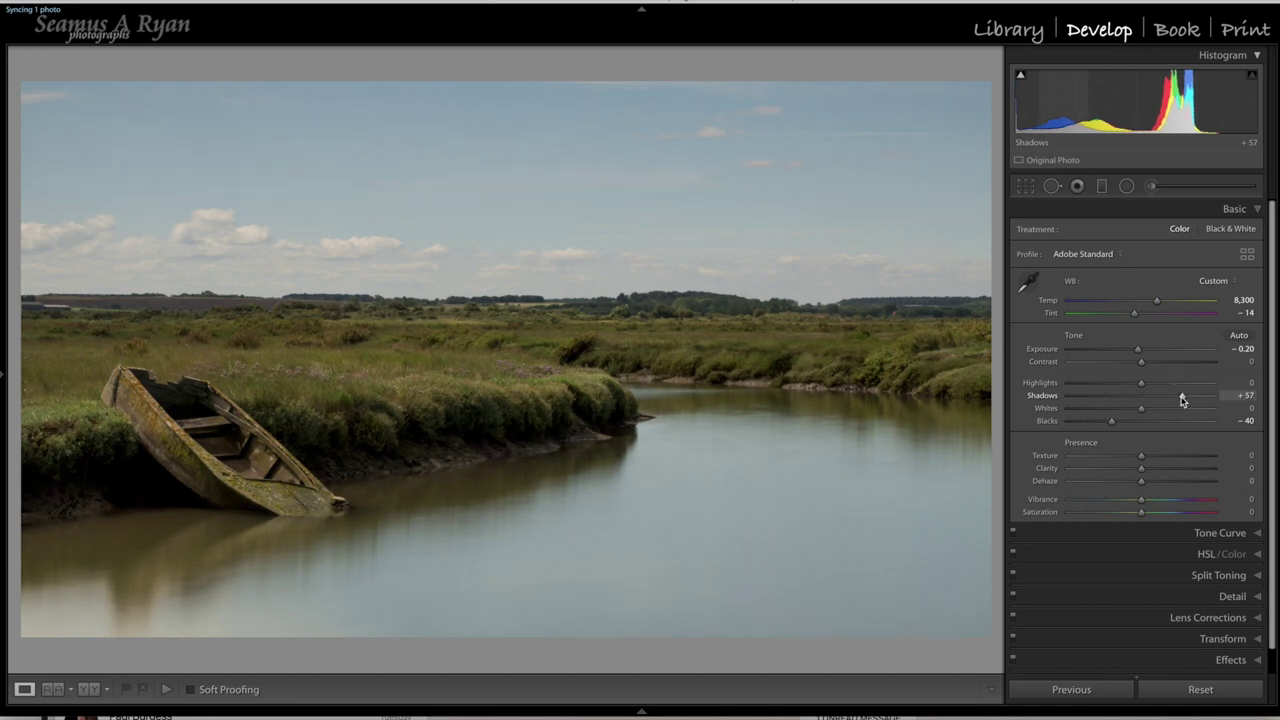
pyautogui.press('\\')
pyautogui.press('\\')
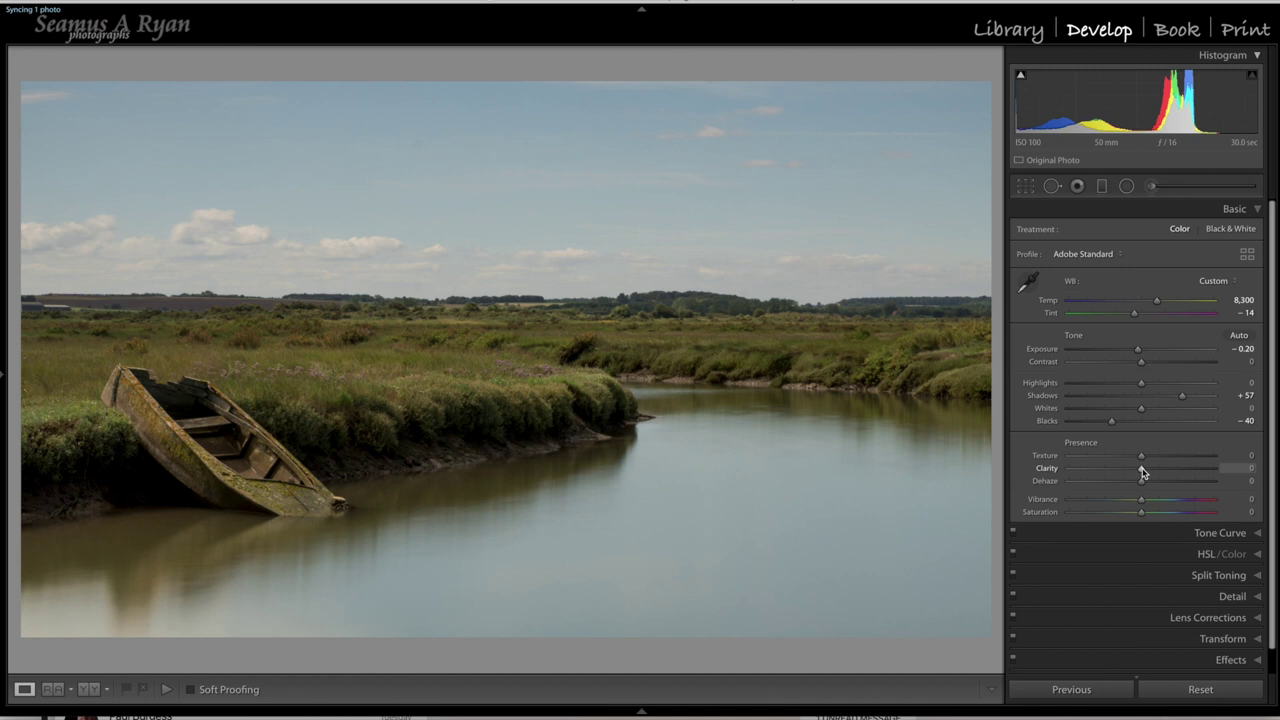
# Increase clarity to +31 and vibrance to +21, and compare the photo before and after.
pyautogui.moveTo(1143, 473); pyautogui.dragTo(1165, 473)
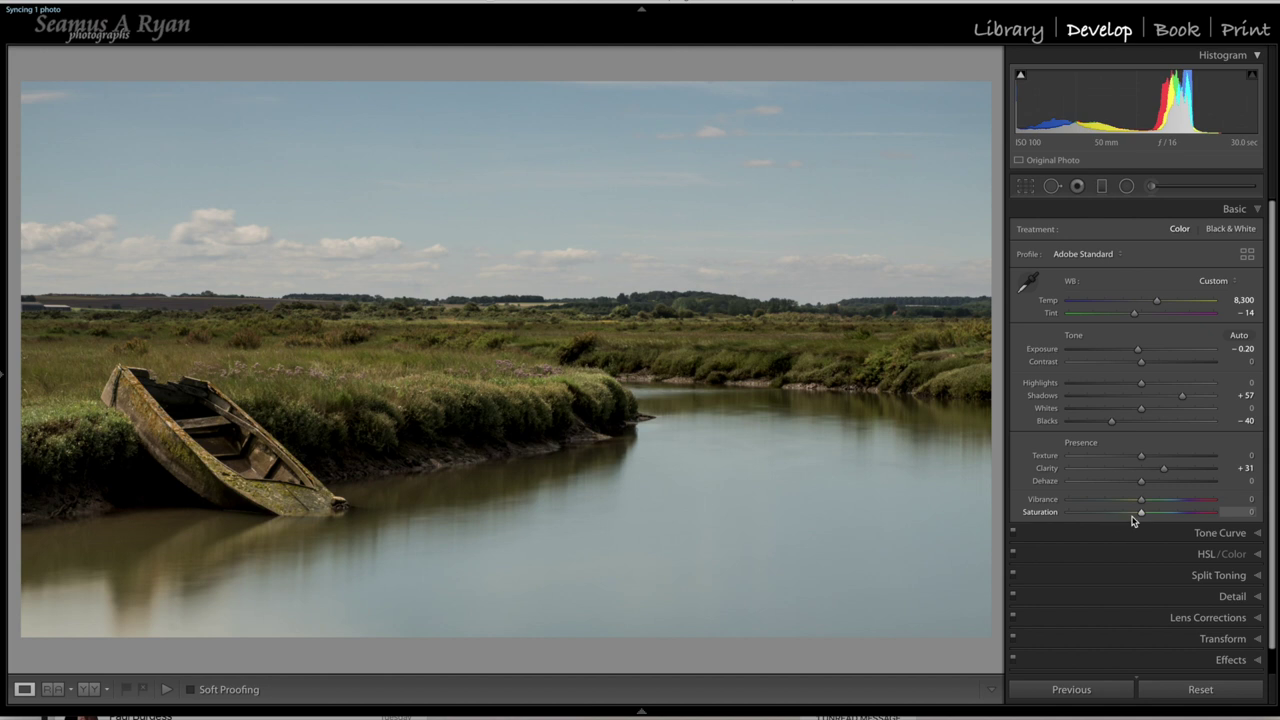
pyautogui.moveTo(1143, 505); pyautogui.dragTo(1158, 505)
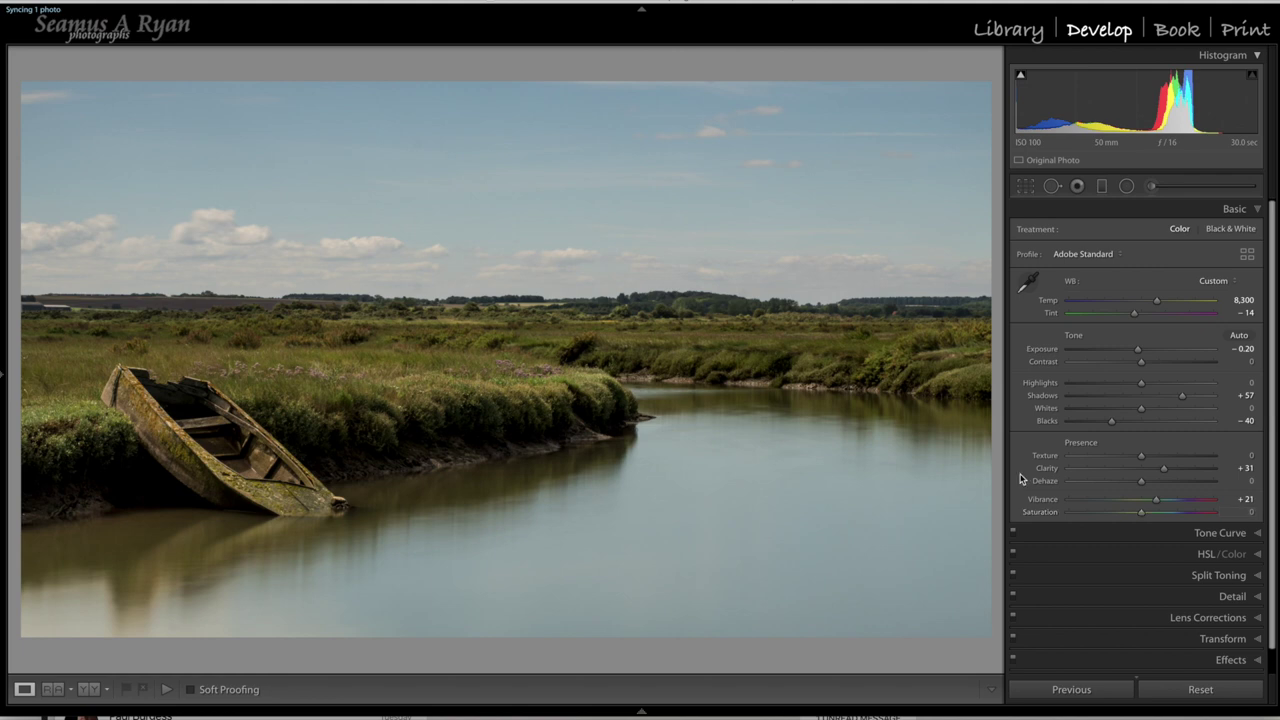
pyautogui.press('\\')
pyautogui.press('\\')
pyautogui.press('\\')
pyautogui.press('\\')
# Increase the saturation to +9 and compare the edited photo with the original.
pyautogui.moveTo(1142, 513); pyautogui.dragTo(1148, 516)
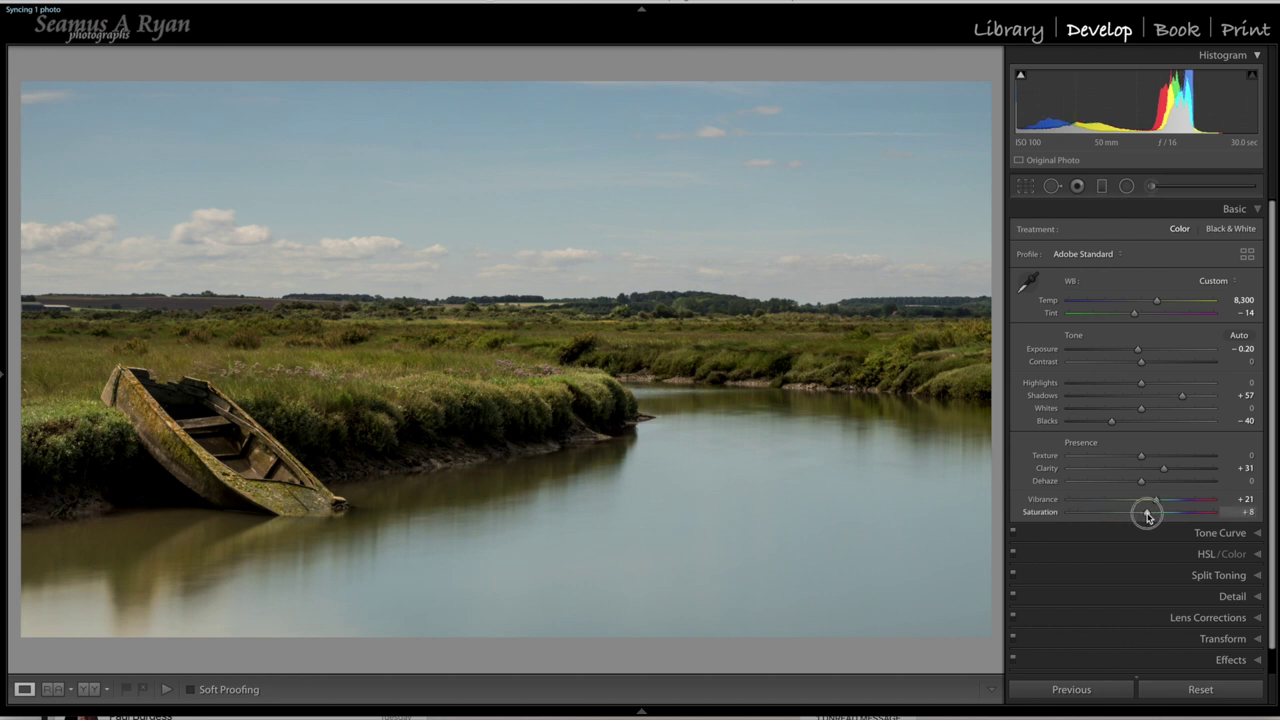
pyautogui.moveTo(1148, 516); pyautogui.dragTo(1149, 515)
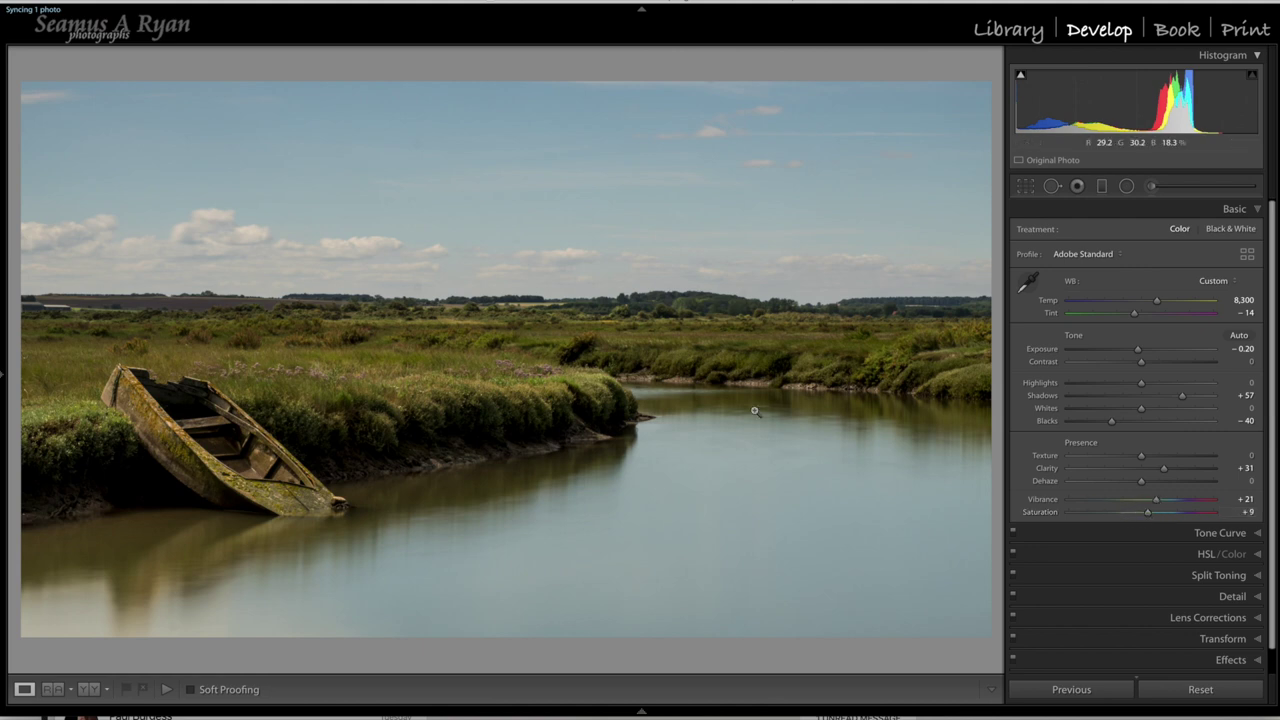
pyautogui.press('\\')
pyautogui.press('\\')
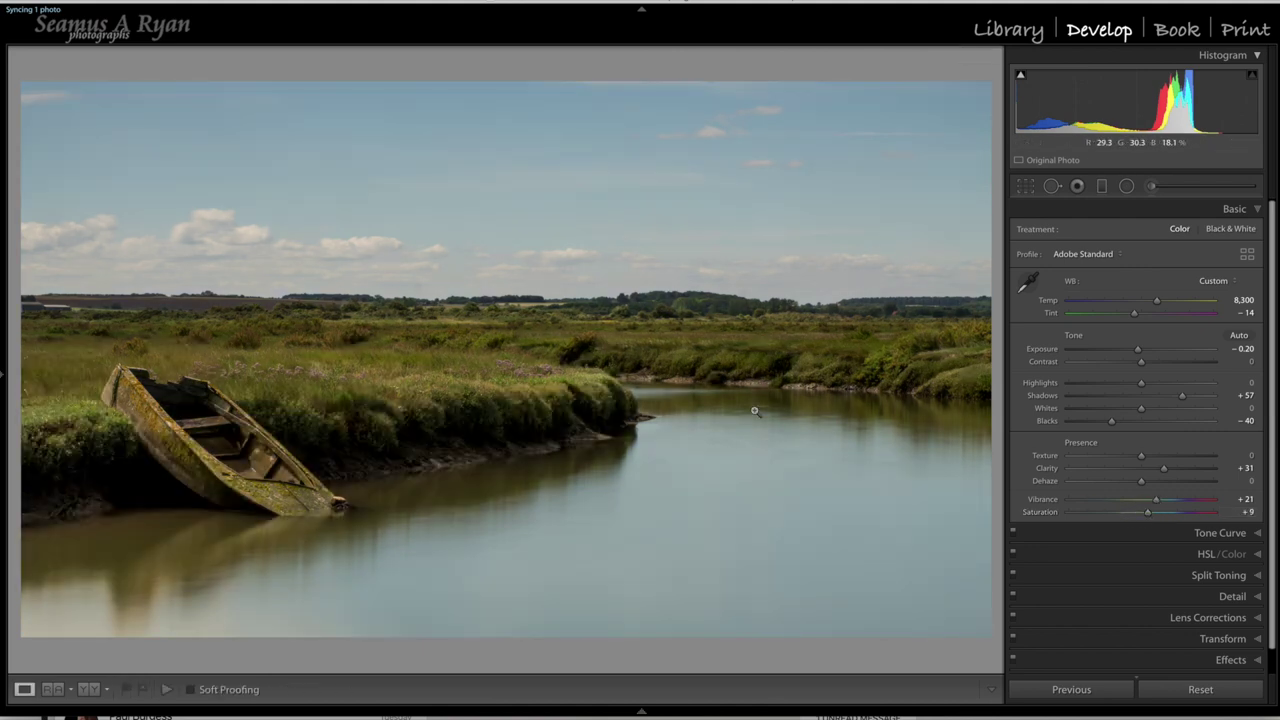